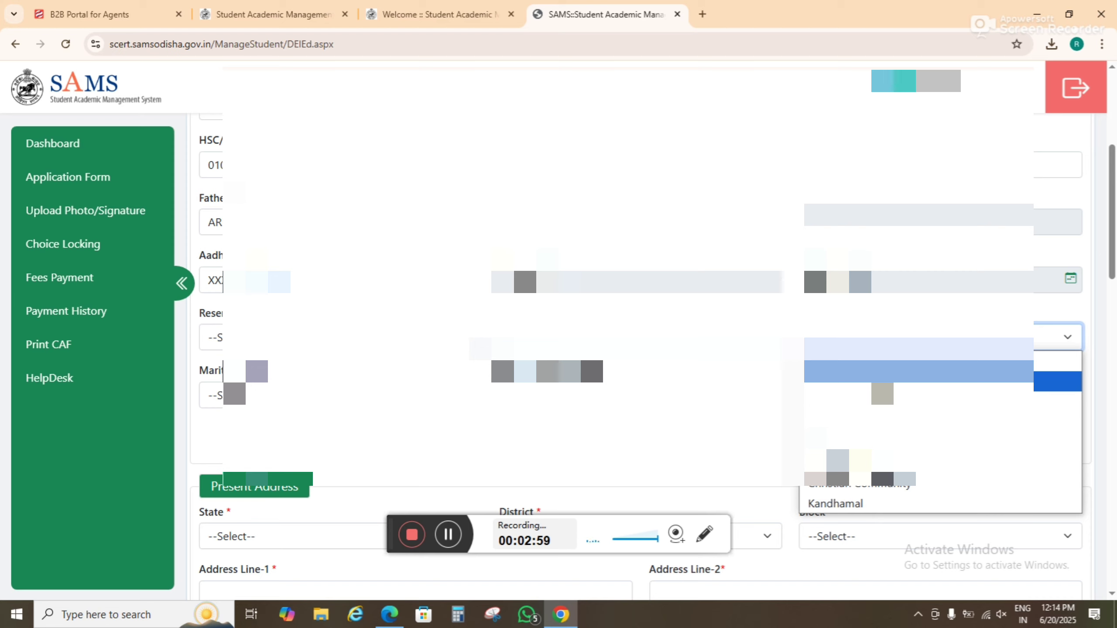
Finish the selection in the reservation row's last list and set the Marital Status to Unmarried
key(Return)
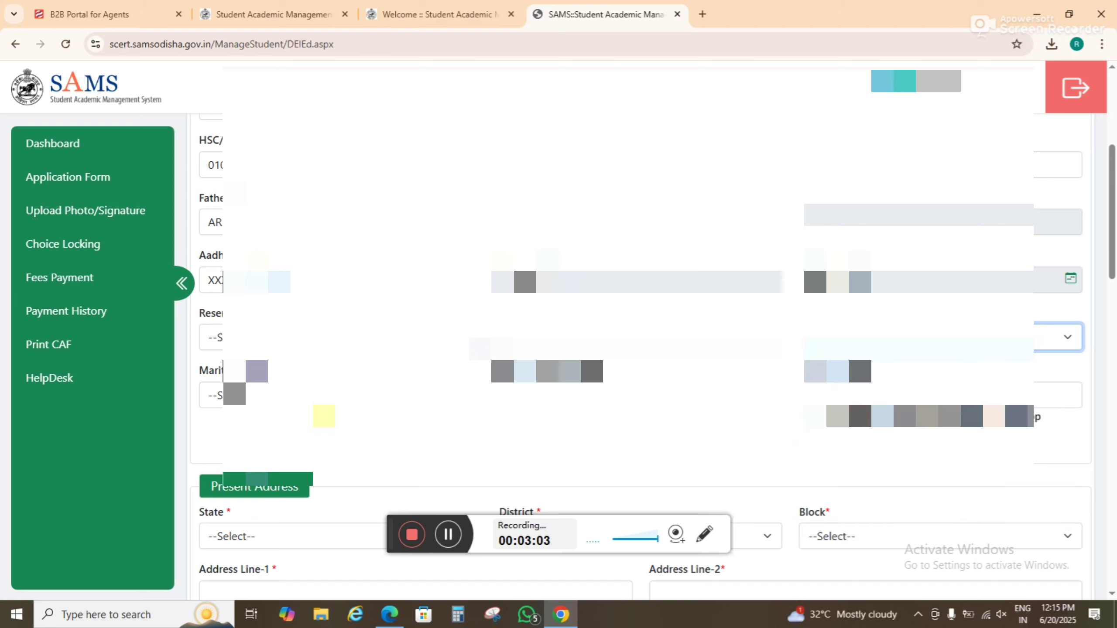
key(Tab)
key(alt+Down)
key(Down)
key(Down)
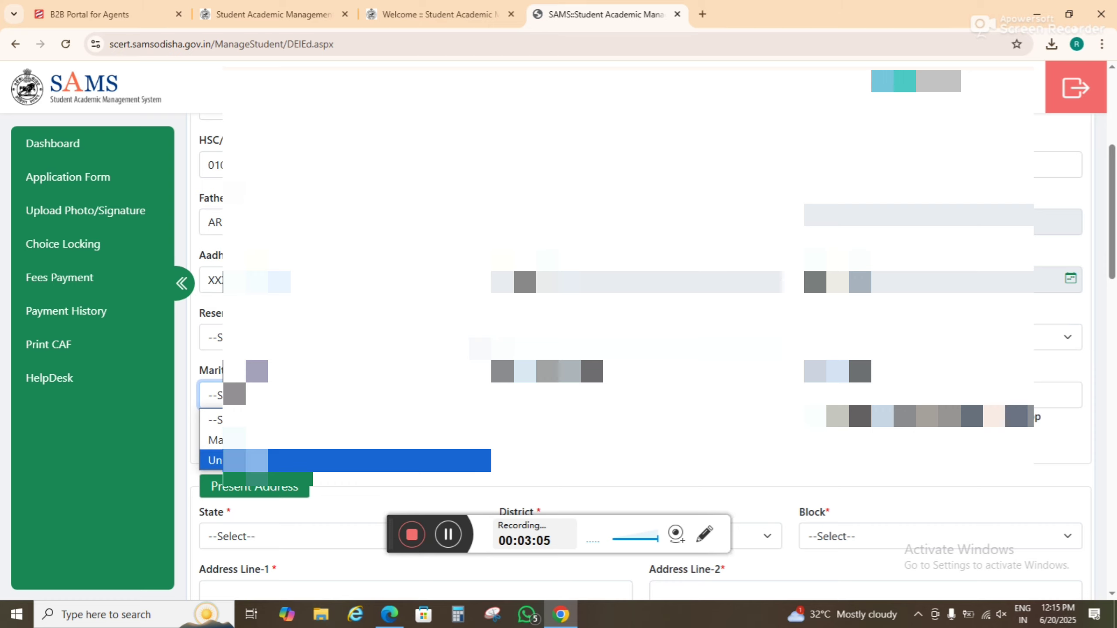
key(Return)
key(Tab)
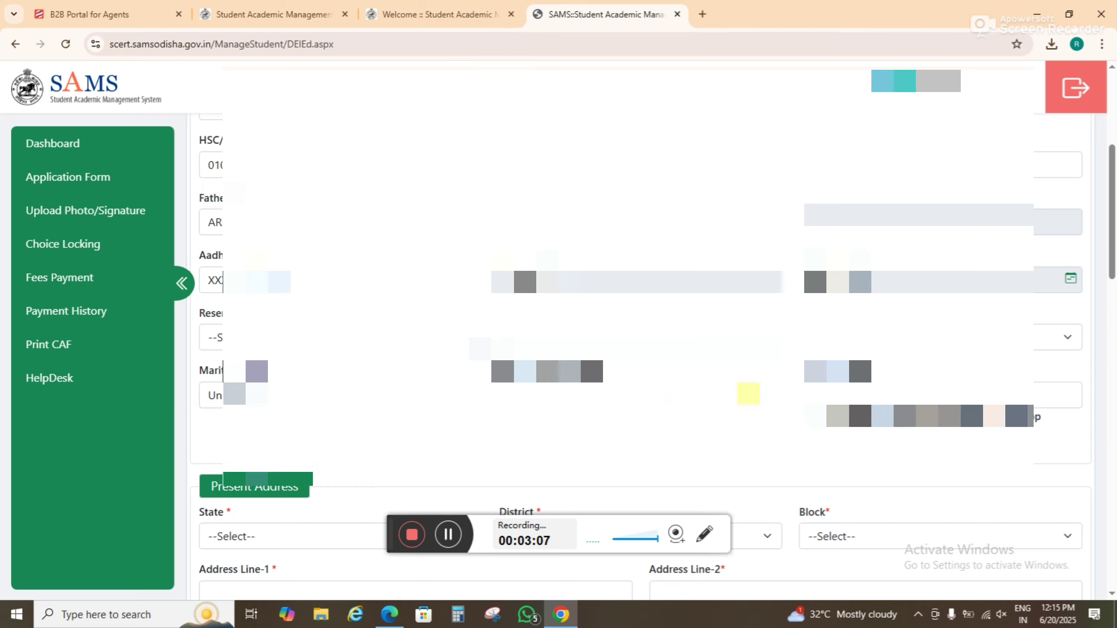
Set the present address State to Odisha and open the District list
scroll(1113, 306, down, 4)
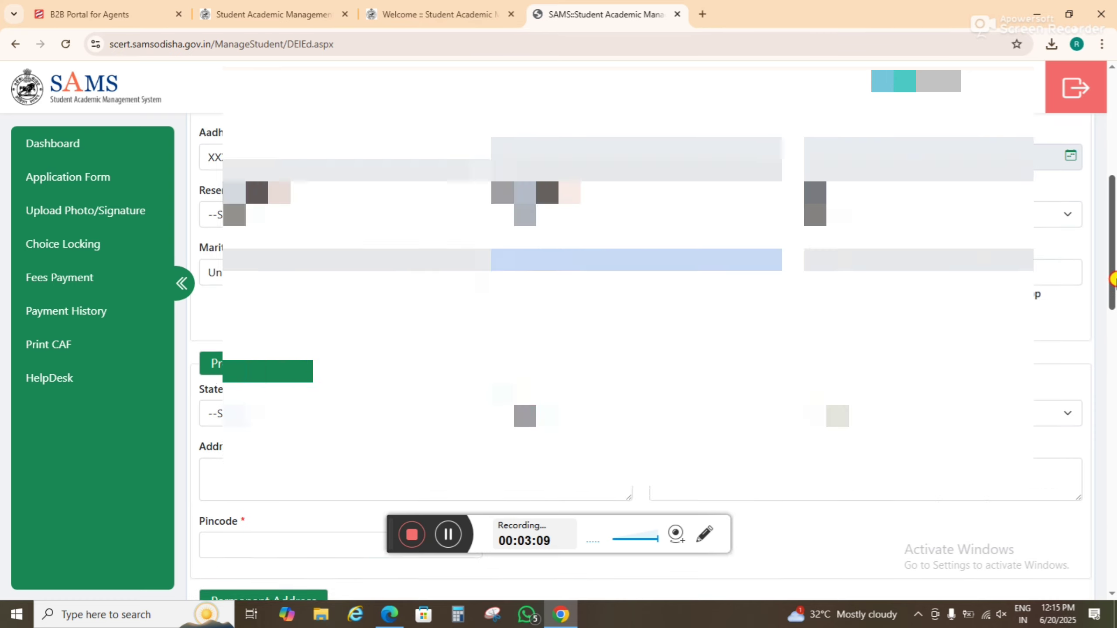
scroll(1112, 306, down, 1)
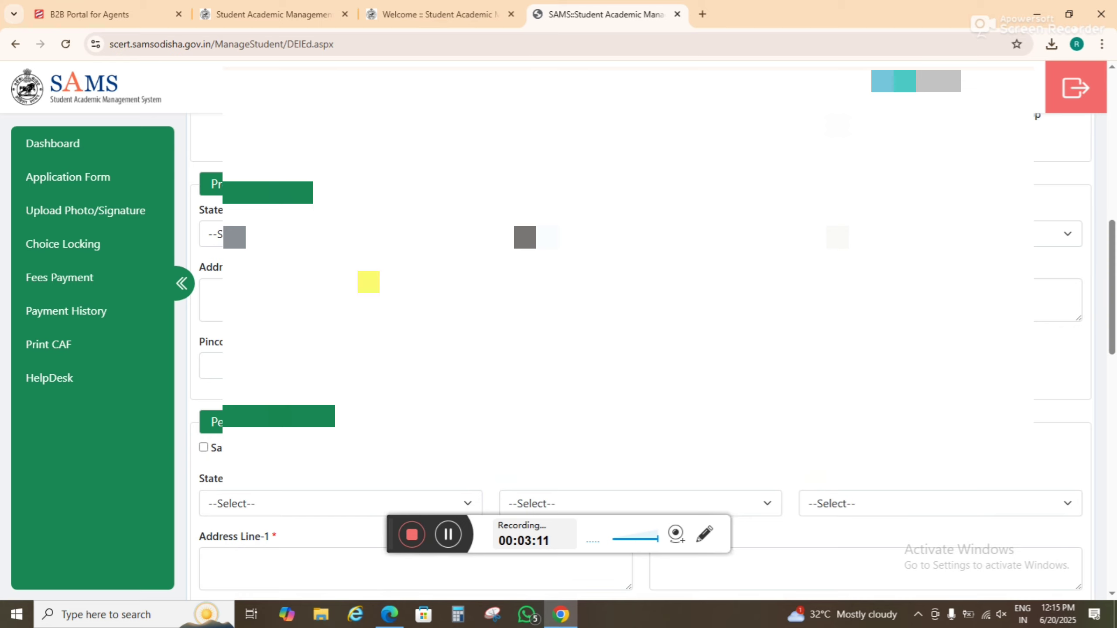
click(273, 233)
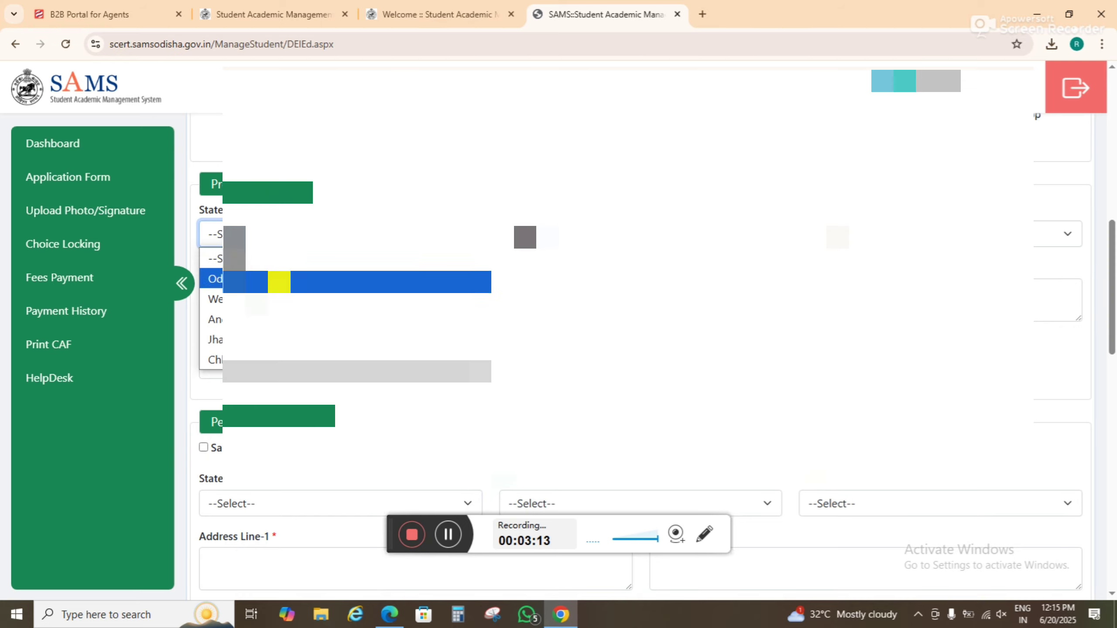
click(279, 279)
click(571, 238)
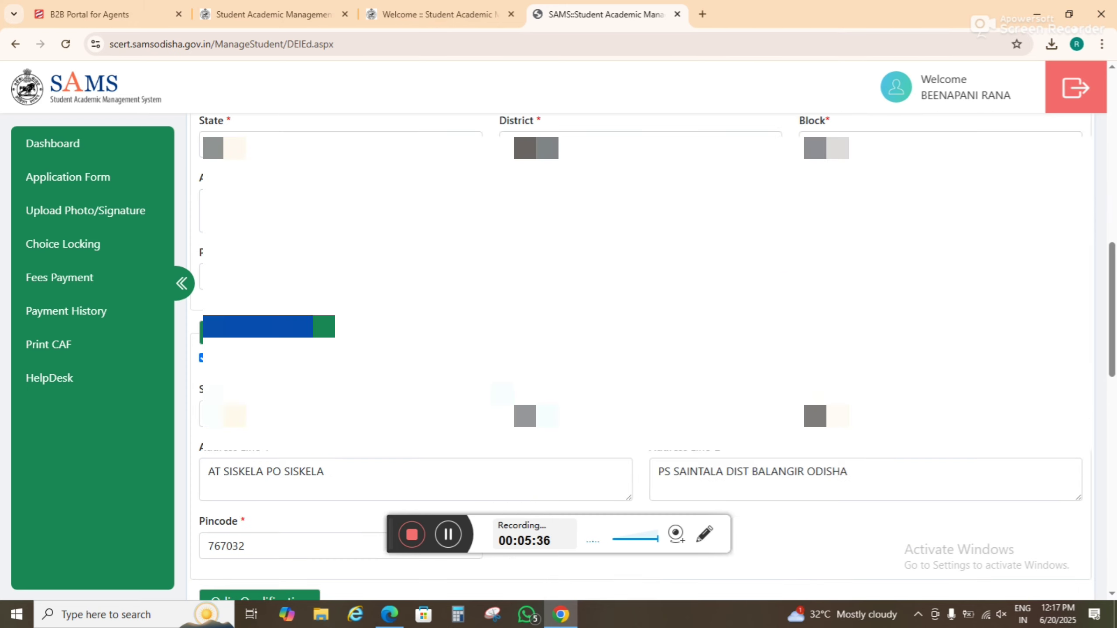
Choose Arts/Commerce as the stream, in the section above Educational Qualification
drag(1113, 326, 1114, 401)
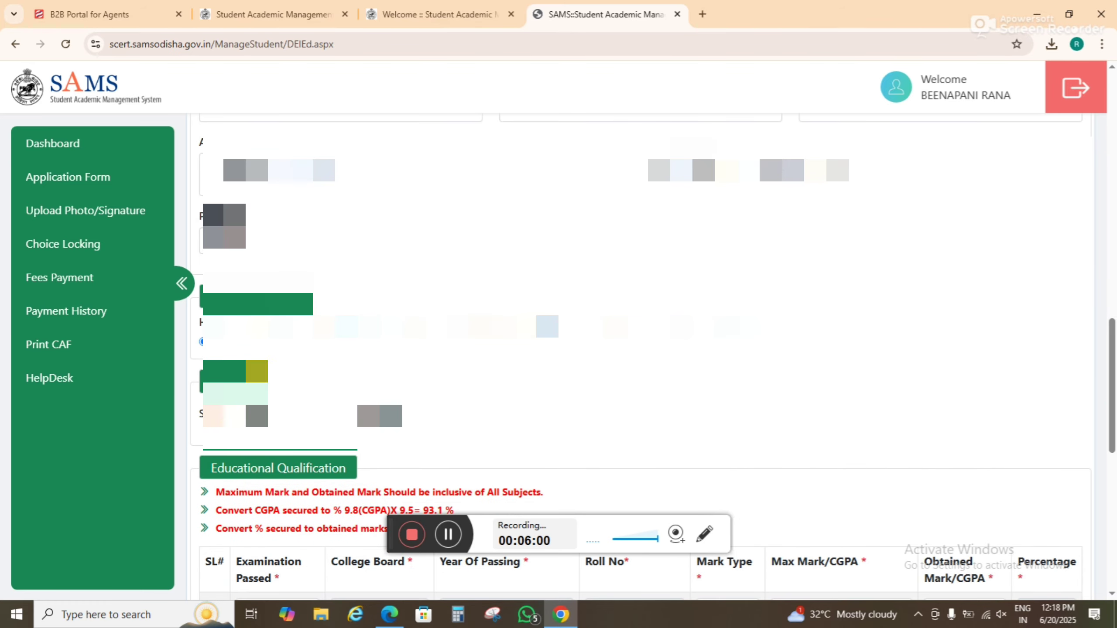
click(391, 416)
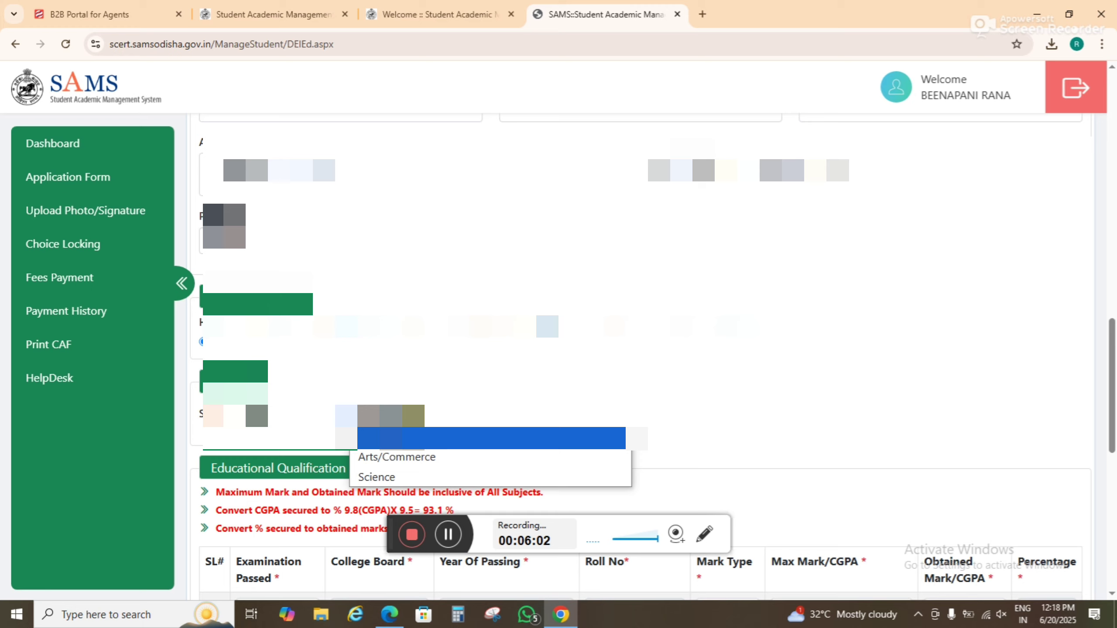
click(422, 462)
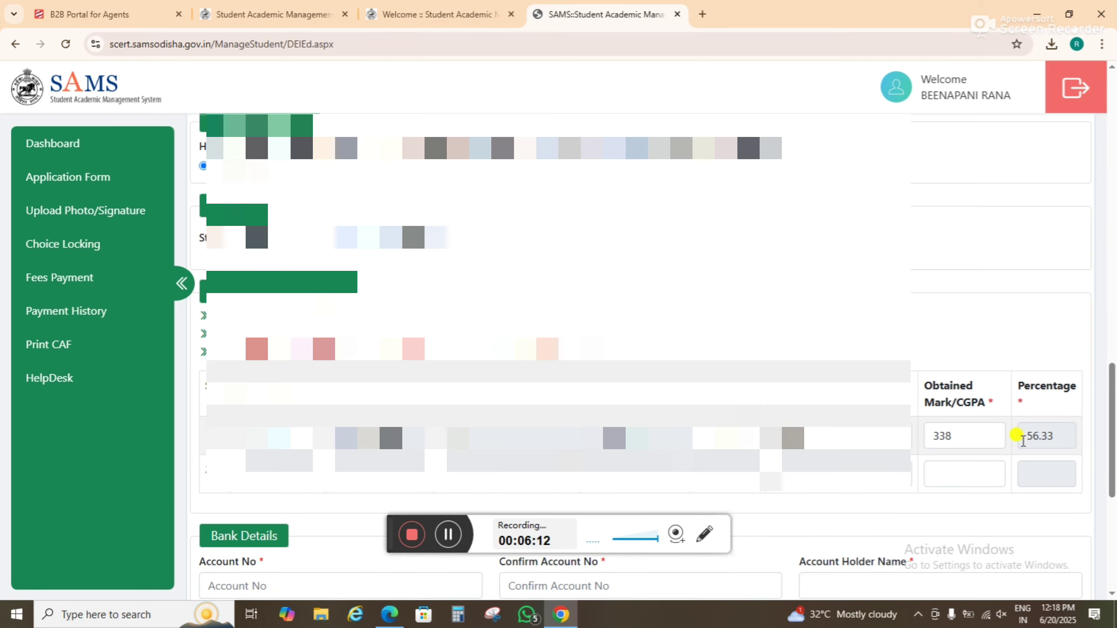
In the second Educational Qualification row, select +2/12th/Equivalent as the examination passed and CHSE, ODISHA as the board
click(279, 481)
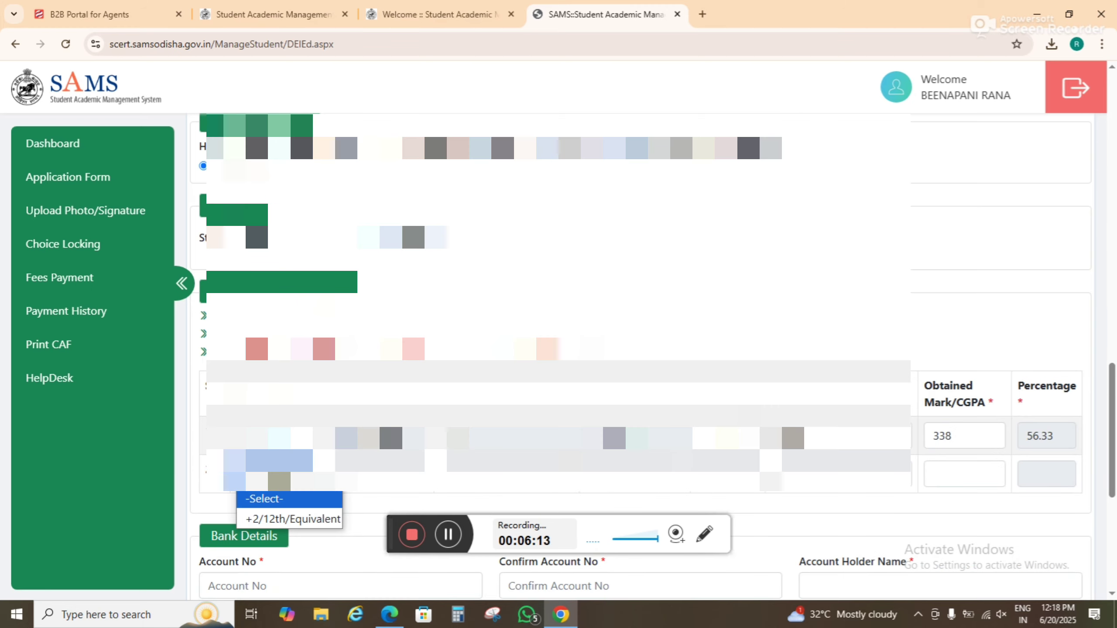
click(297, 518)
click(435, 460)
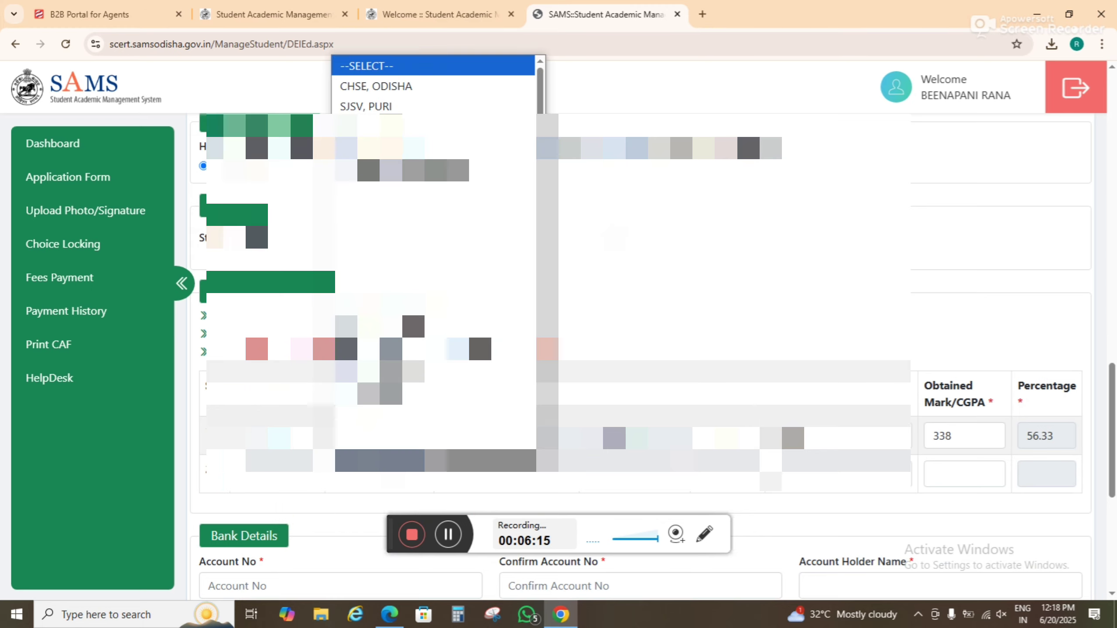
click(415, 87)
click(391, 482)
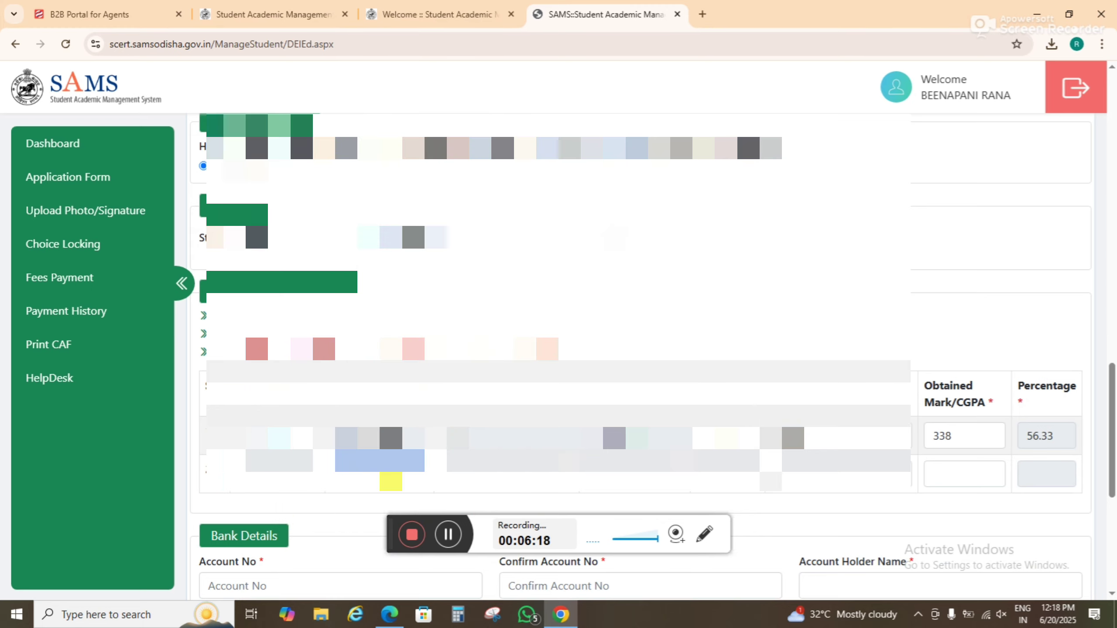
Complete the second qualification row from year of passing and roll number onward, entering 277 as the obtained mark
click(514, 460)
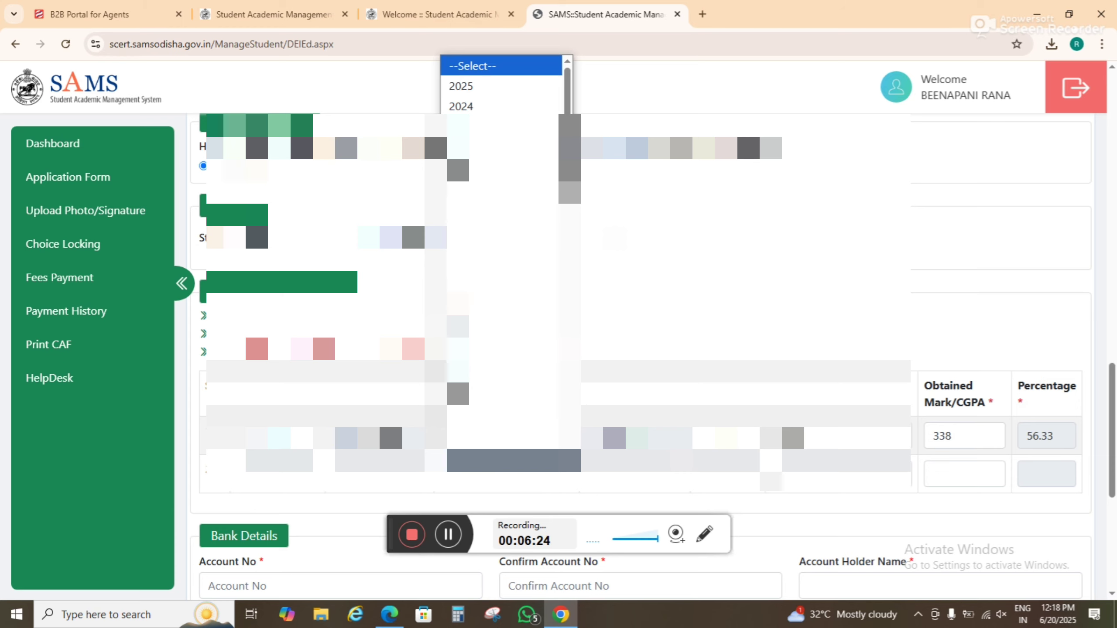
click(636, 460)
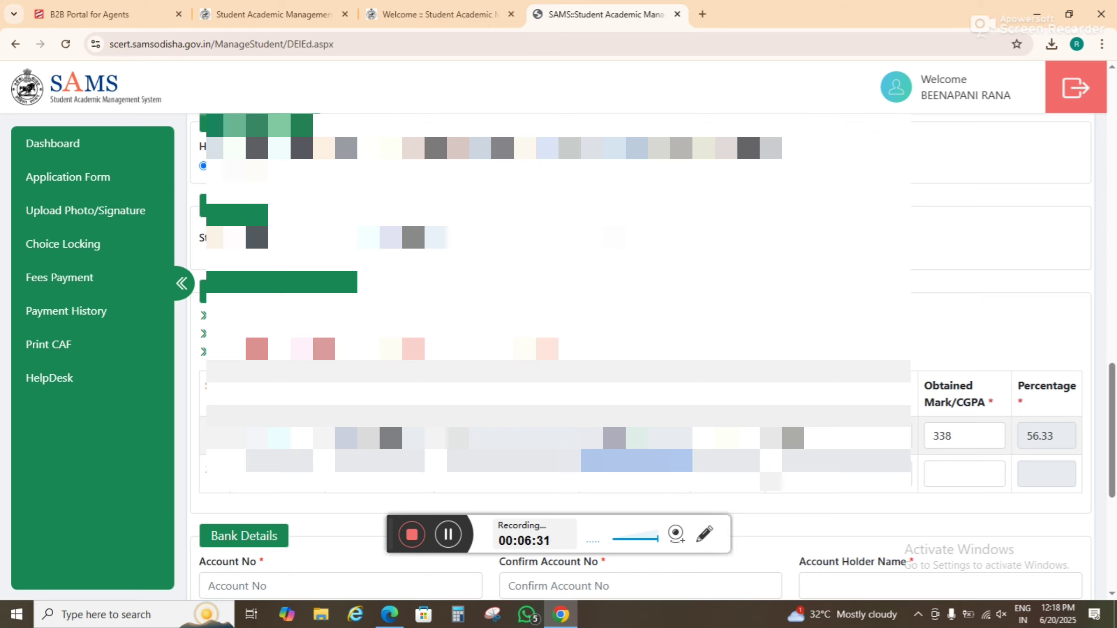
scroll(549, 308, down, 2)
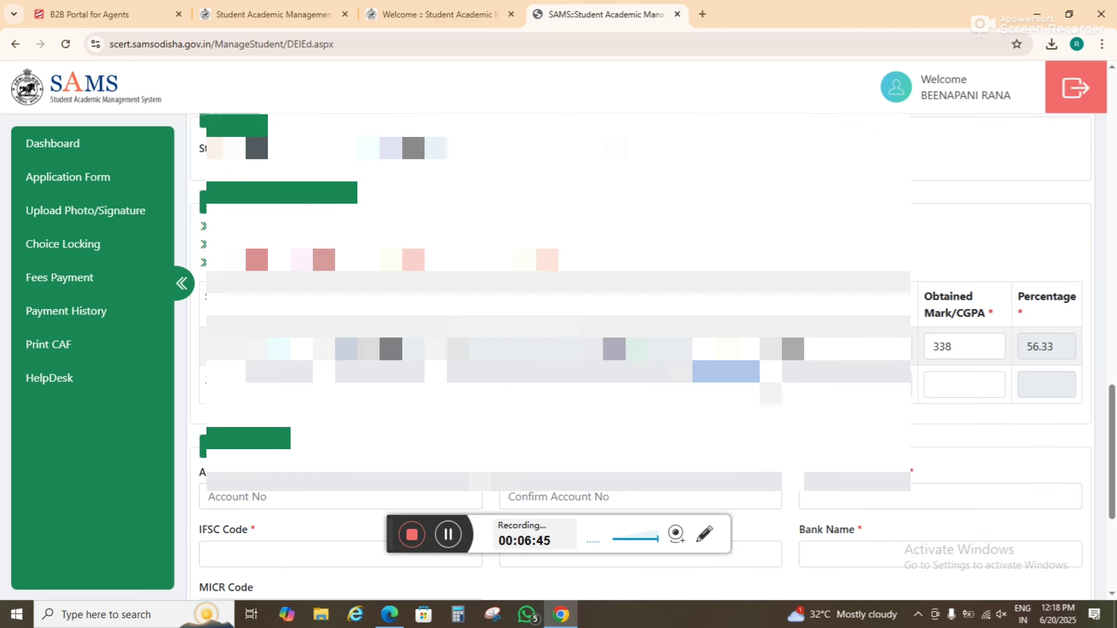
text(277)
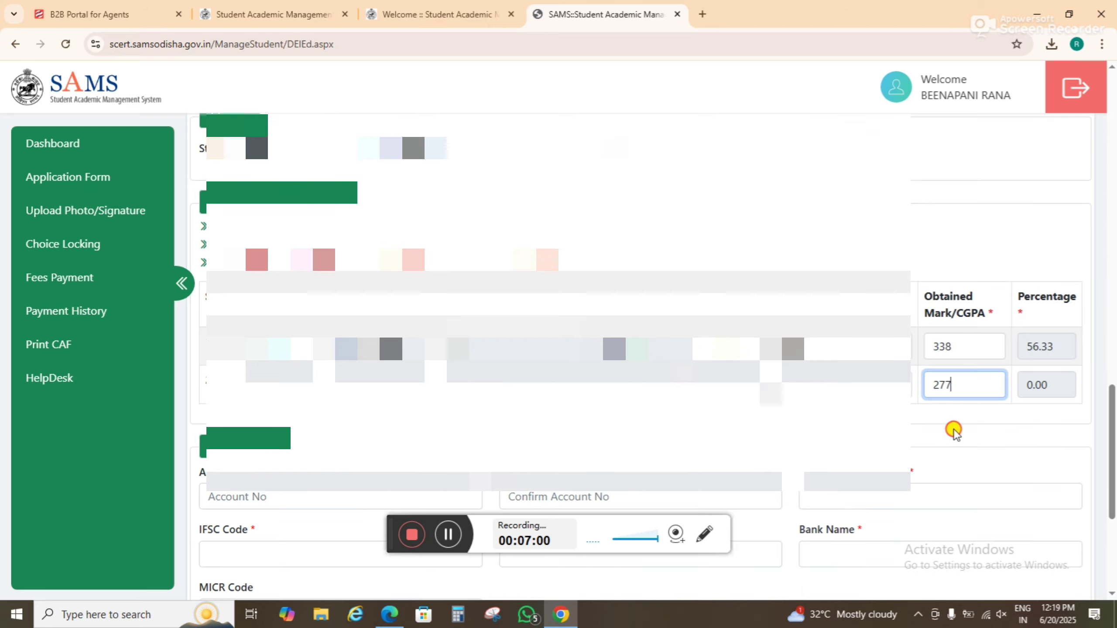
click(954, 433)
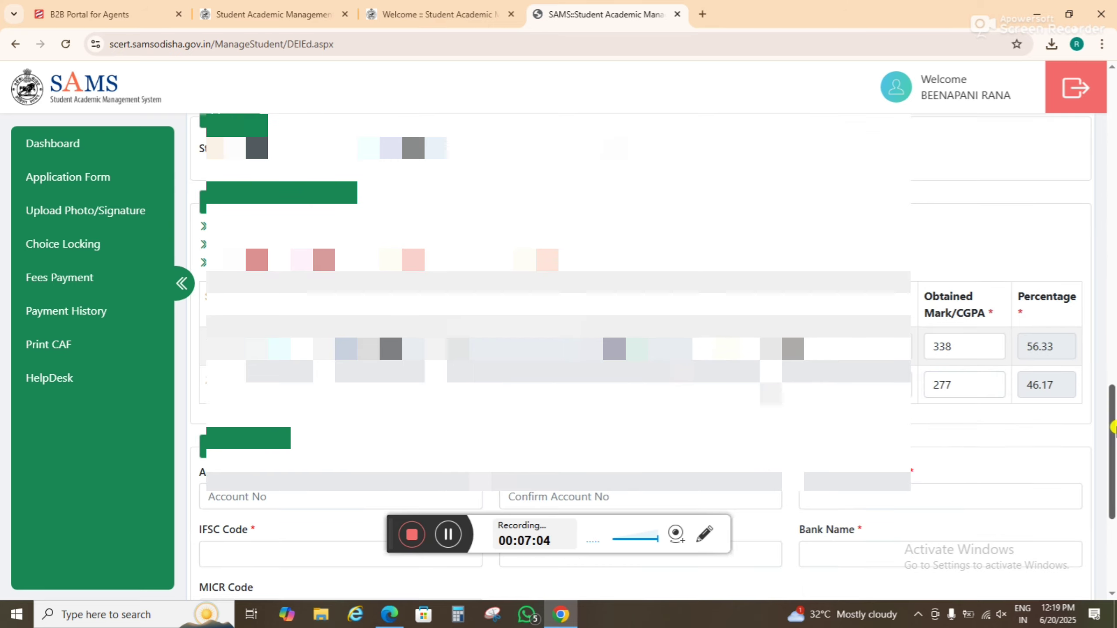
Fill in the applicant's bank account number under Bank Details
drag(1112, 430, 1112, 489)
click(344, 258)
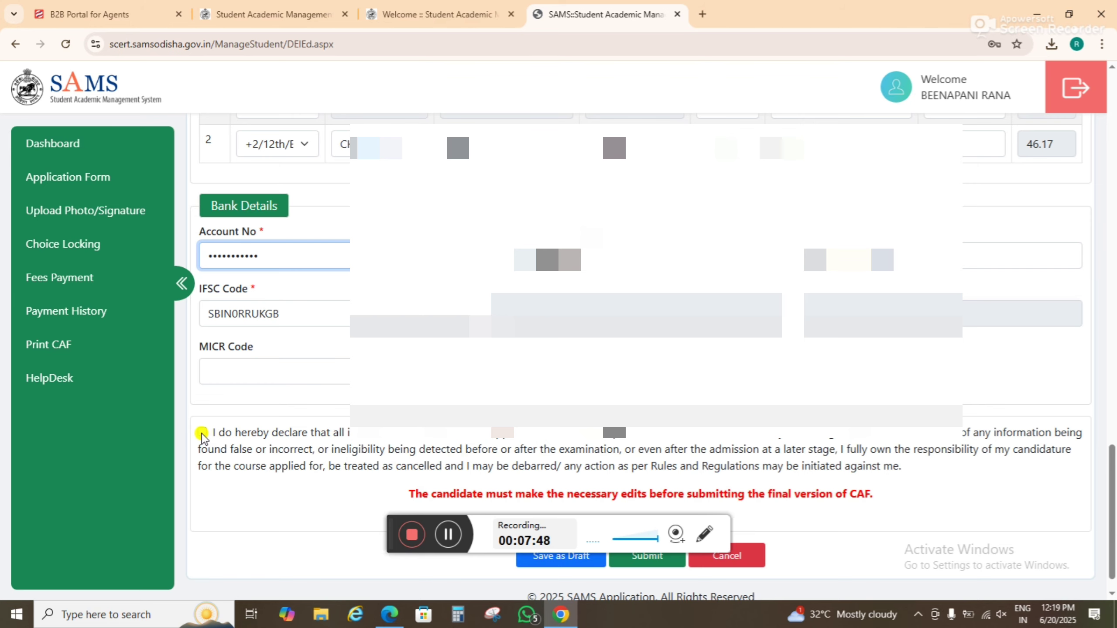
Accept the declaration and submit the application form, agreeing to proceed
drag(1112, 467, 1114, 409)
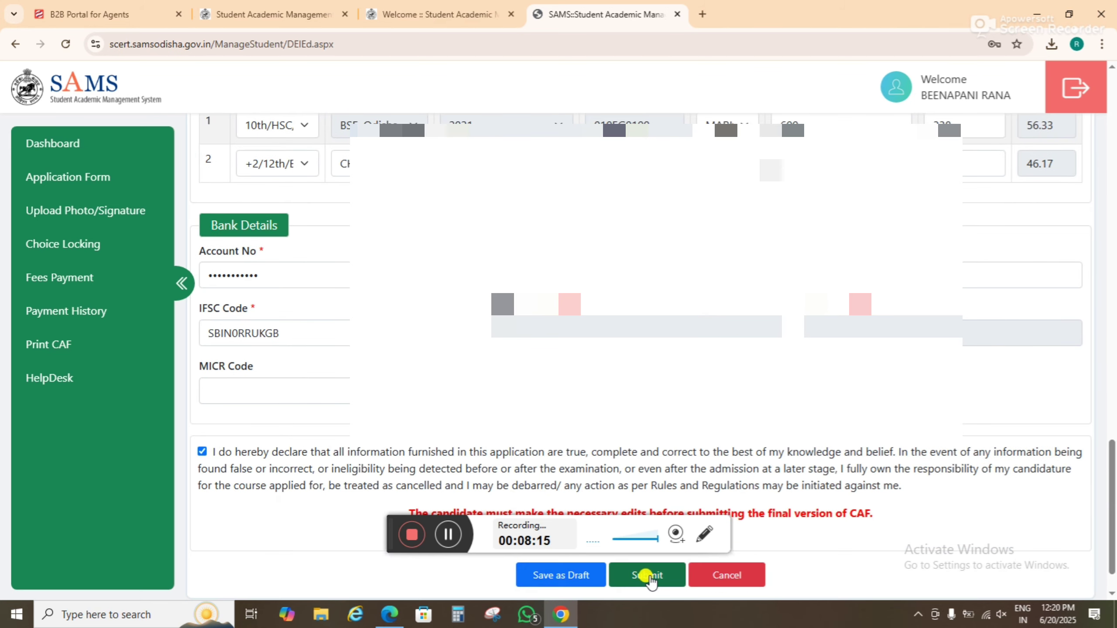
click(648, 576)
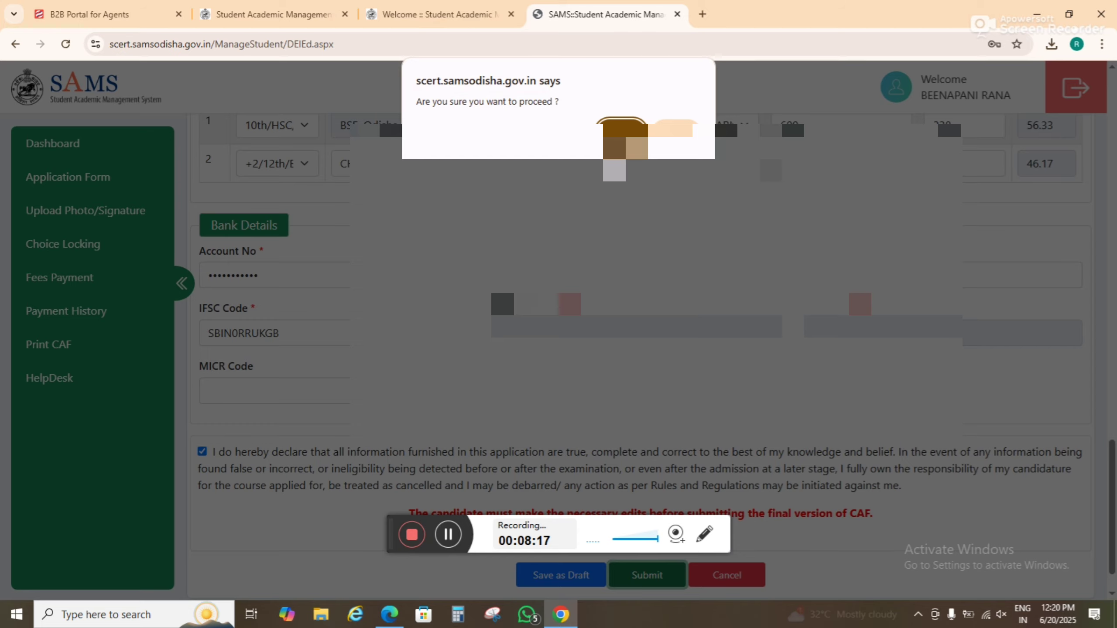
click(624, 128)
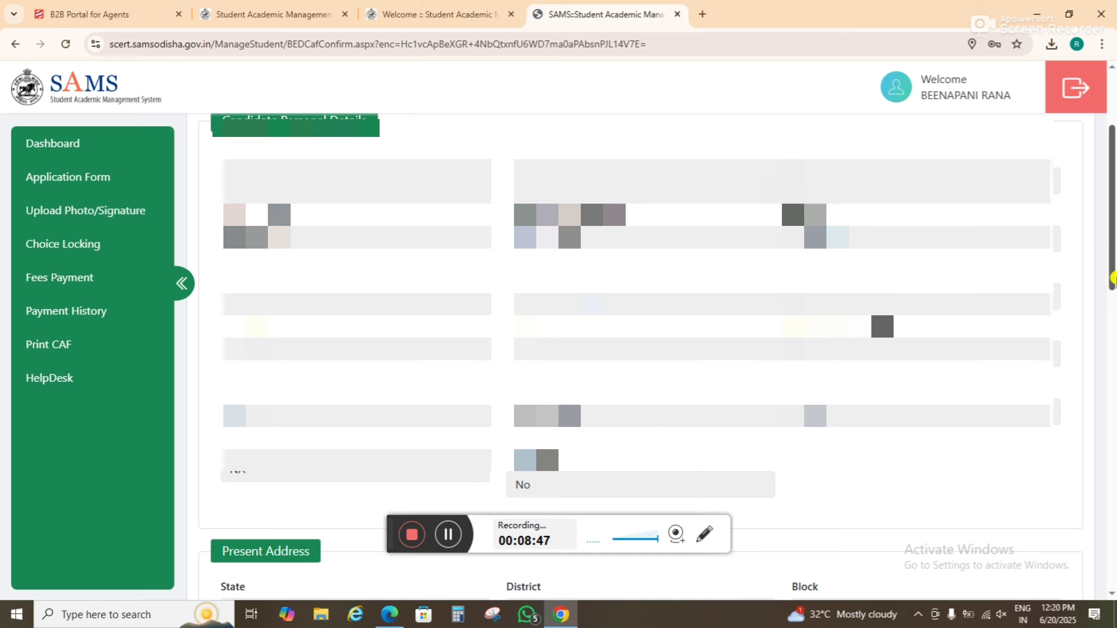
Review the submitted application details, accept the declaration on the review page and confirm the application
scroll(637, 352, down, 3)
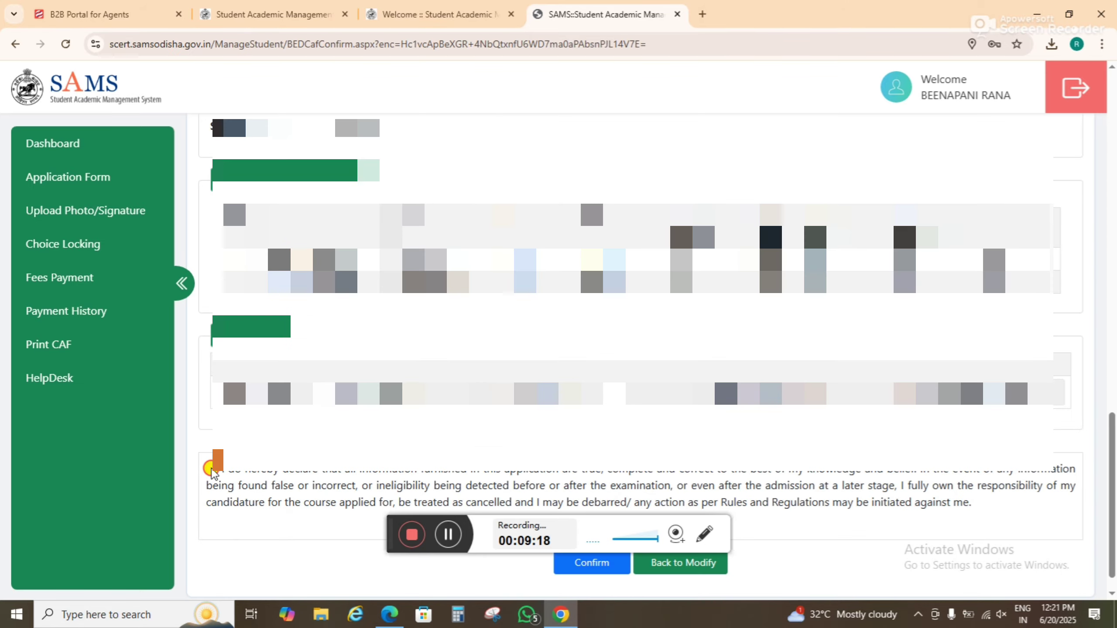
click(210, 469)
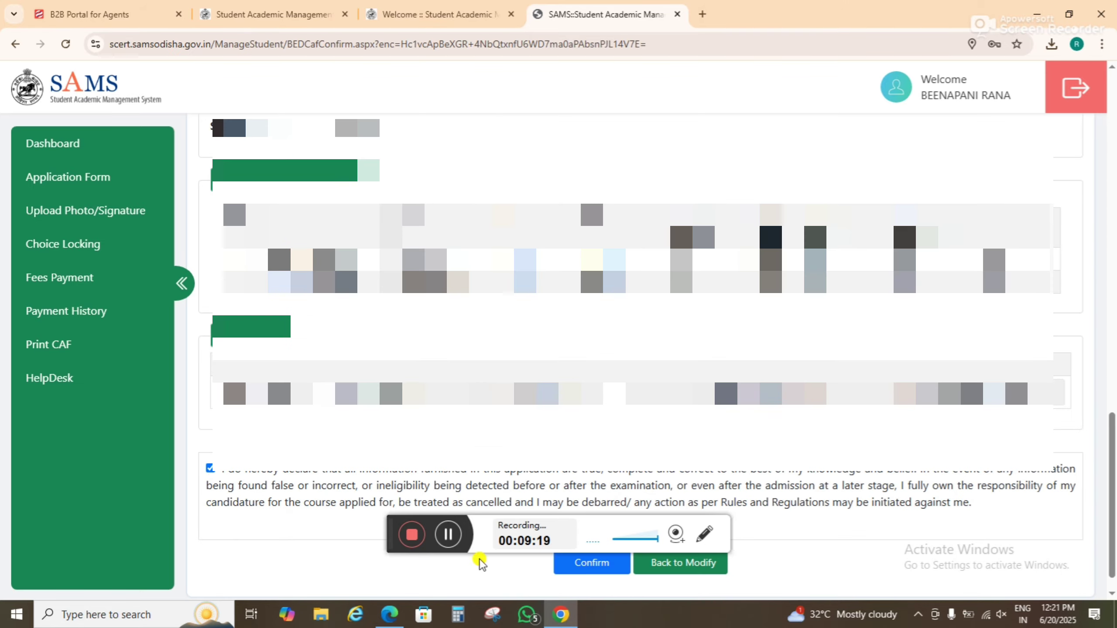
click(602, 564)
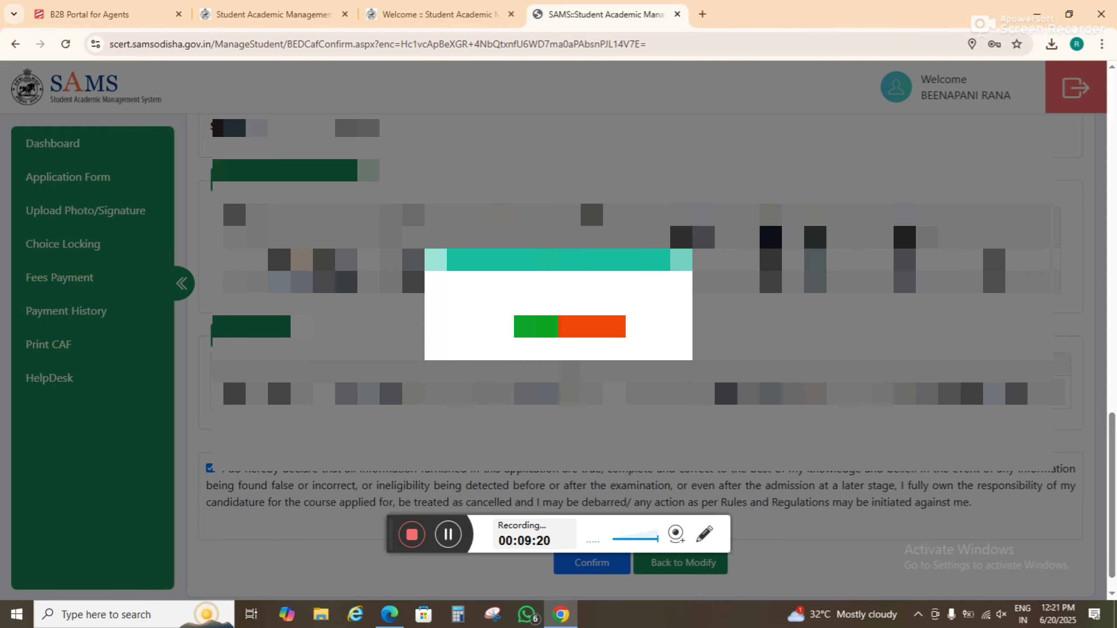
click(536, 327)
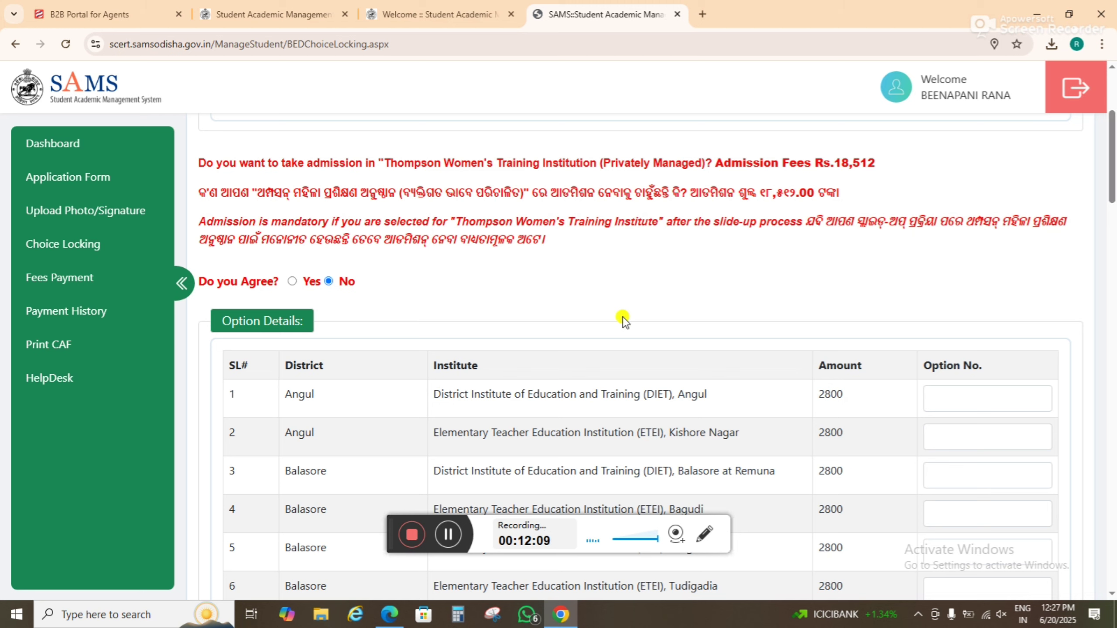
drag(838, 161, 880, 174)
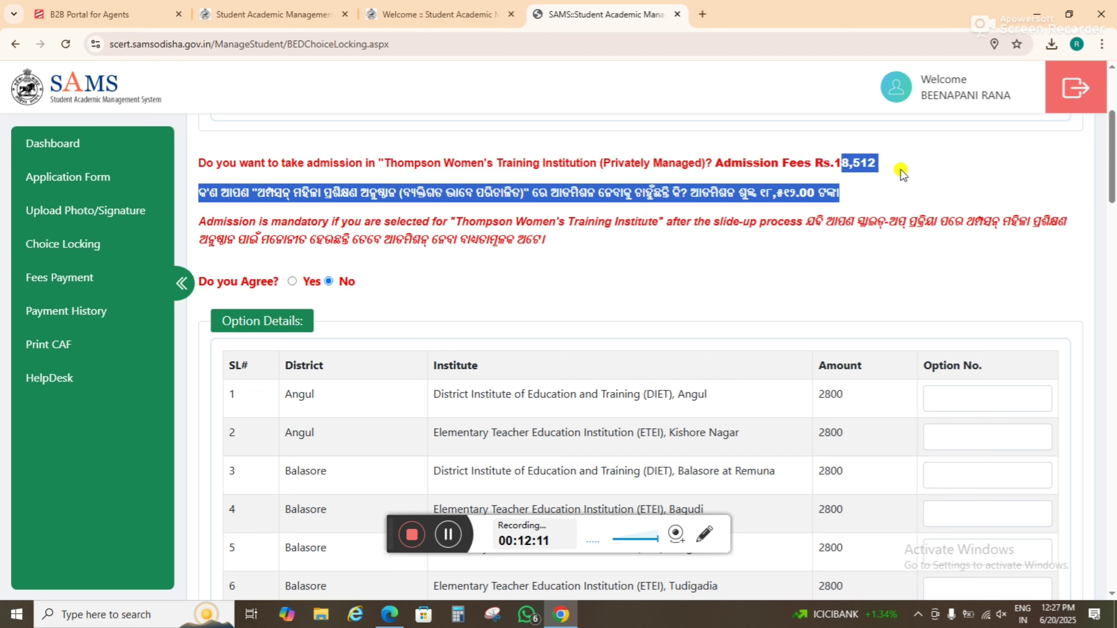
click(870, 202)
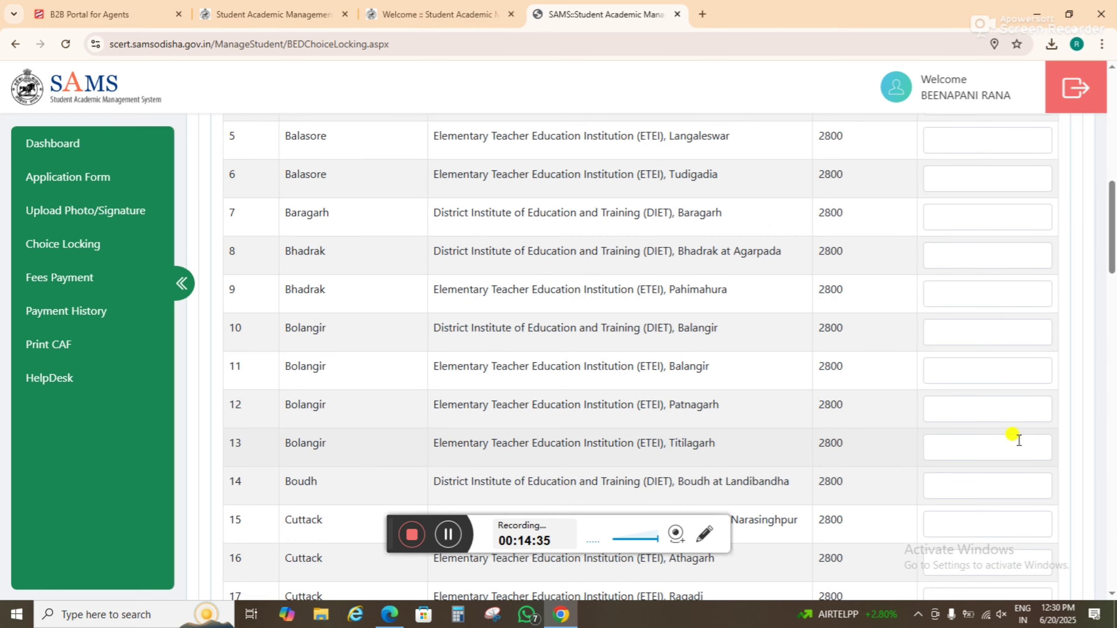
Enter option numbers for the listed institutes, including ETEI Titilagarh, and submit the choice locking
click(1005, 447)
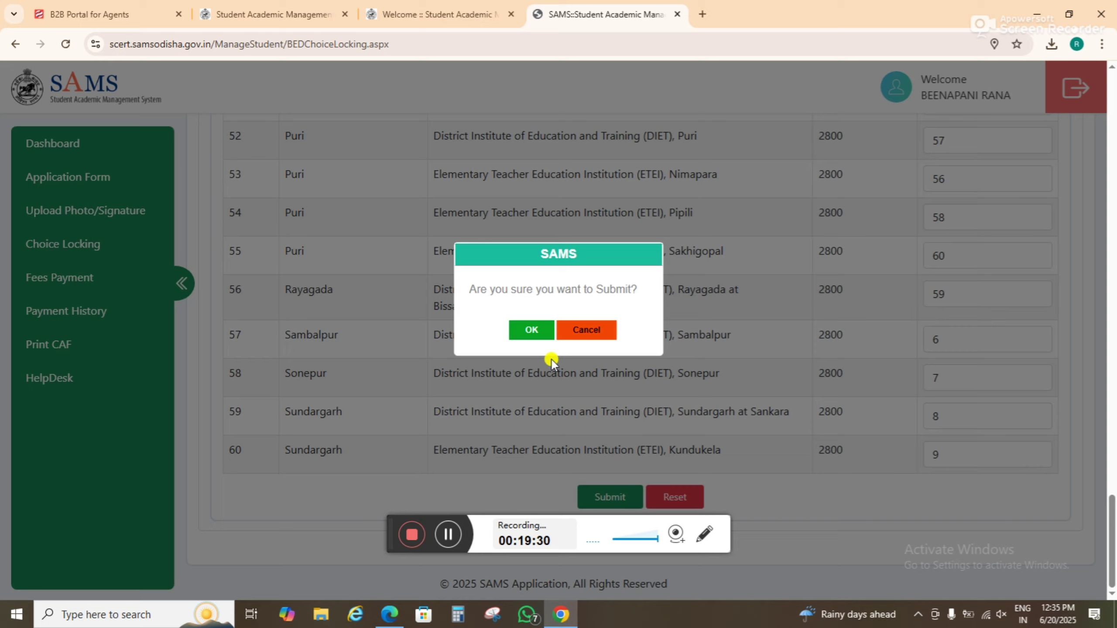
click(532, 327)
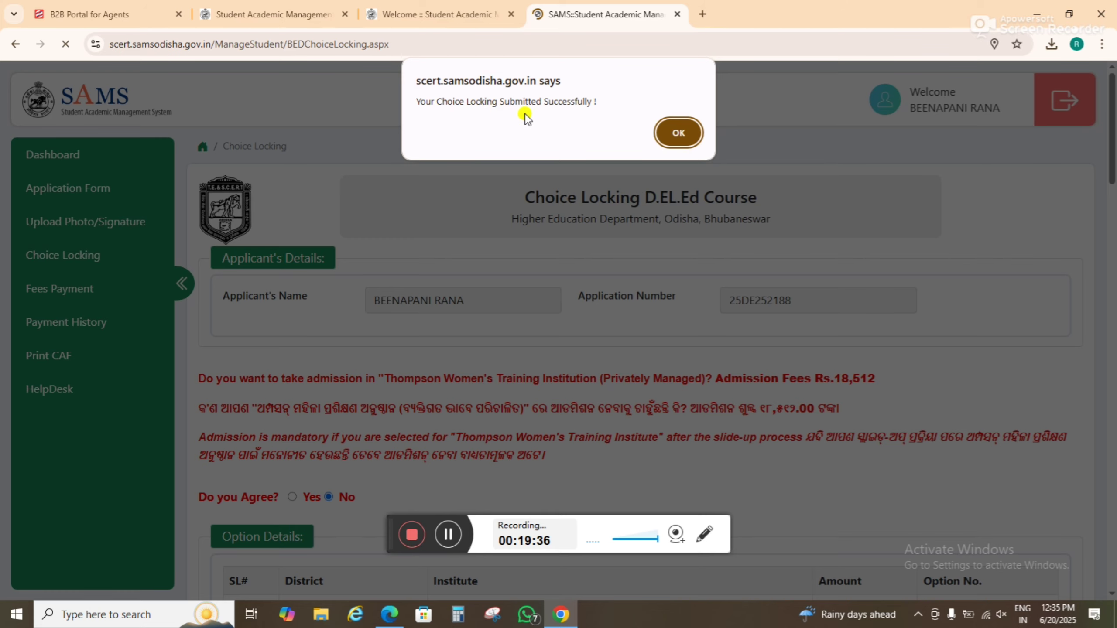
click(678, 132)
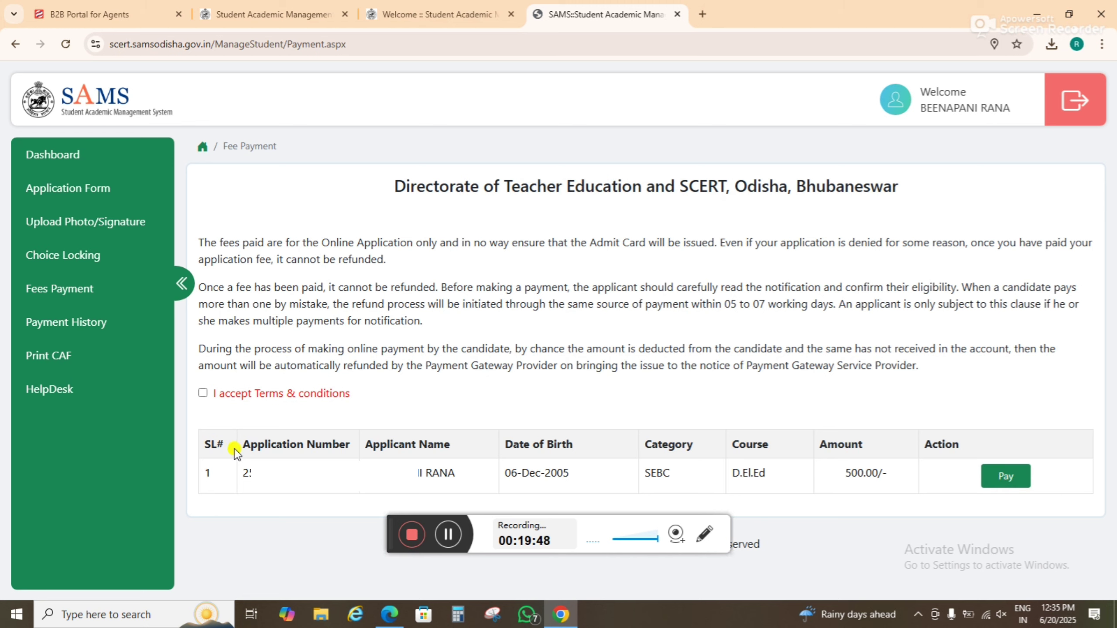
Accept the fee payment terms and pay the D.El.Ed application fee through UPI using a generated QR code
click(1007, 481)
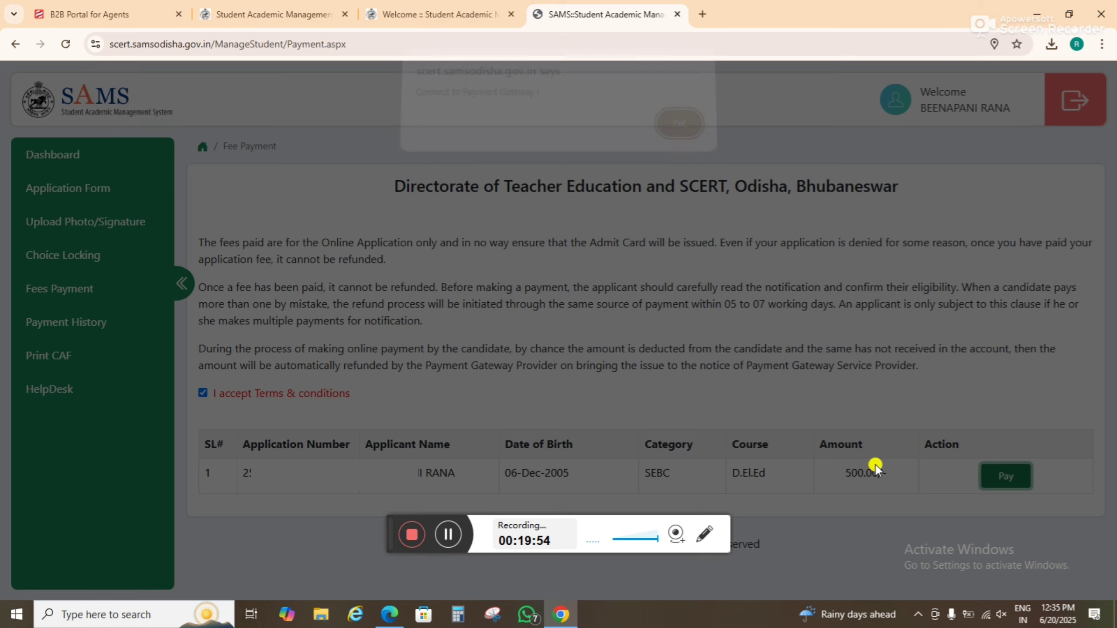
click(694, 137)
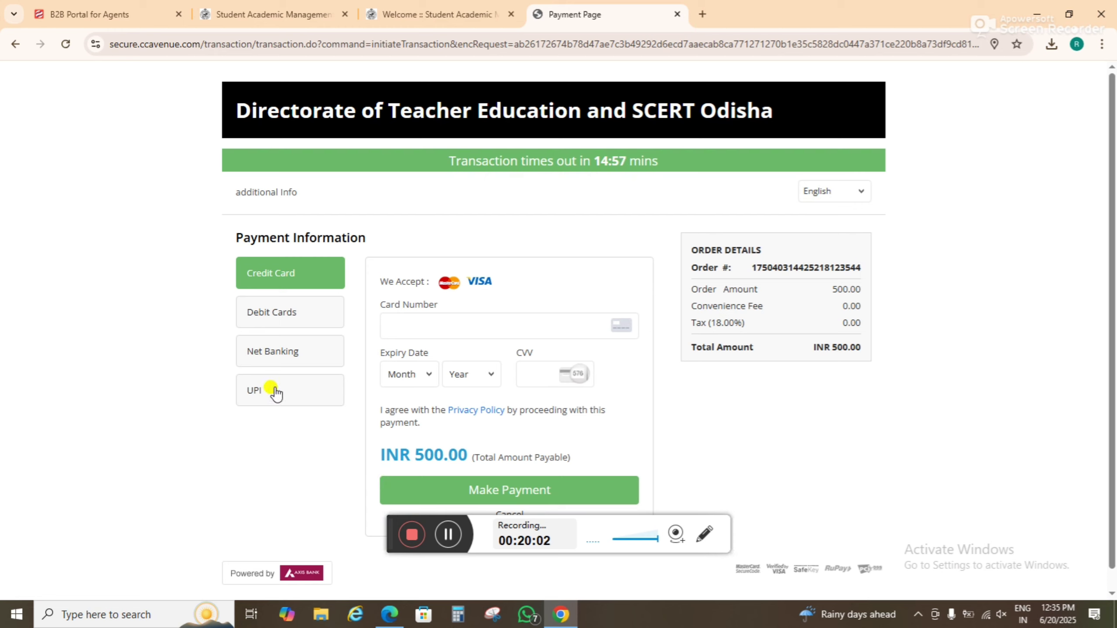
click(291, 391)
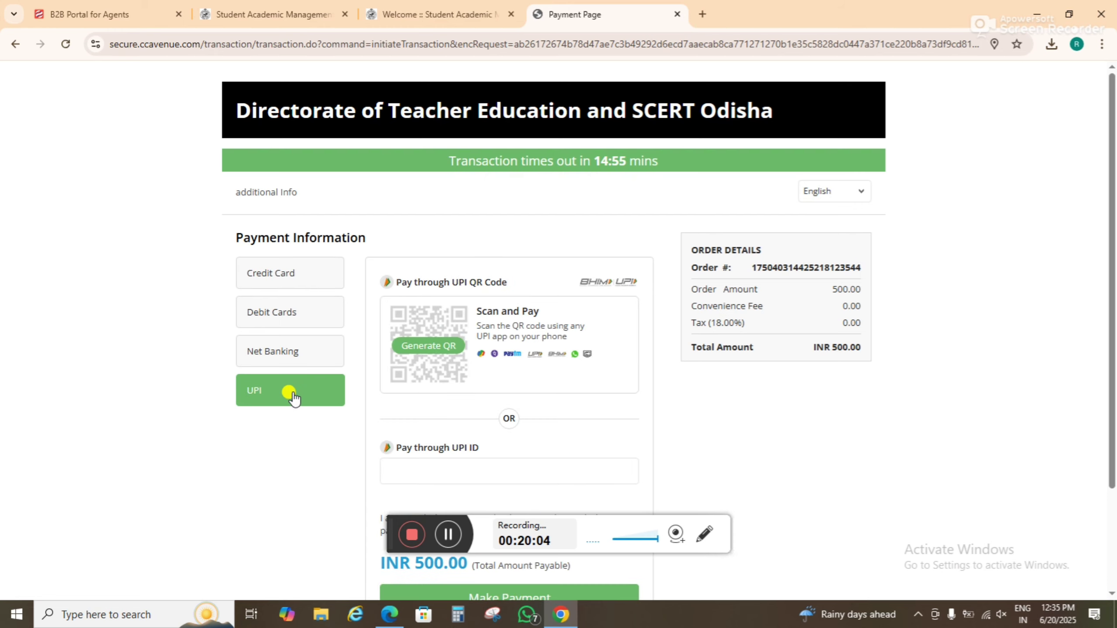
click(425, 348)
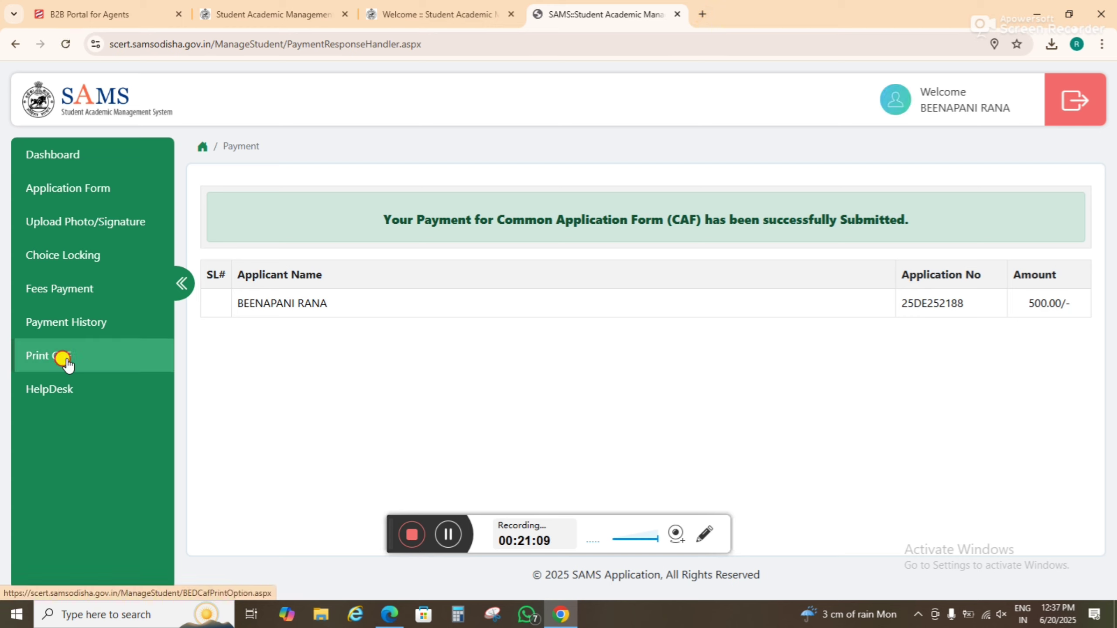
Open the applicant's printable Common Application Form, bring up its print dialog and change one of the print settings
click(66, 360)
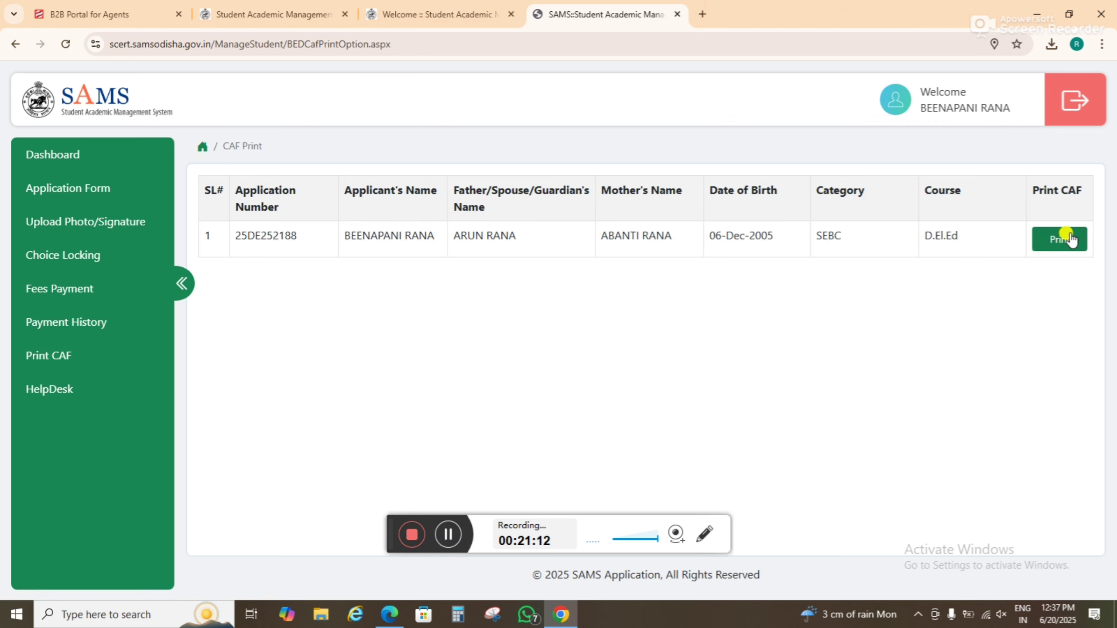
click(1056, 247)
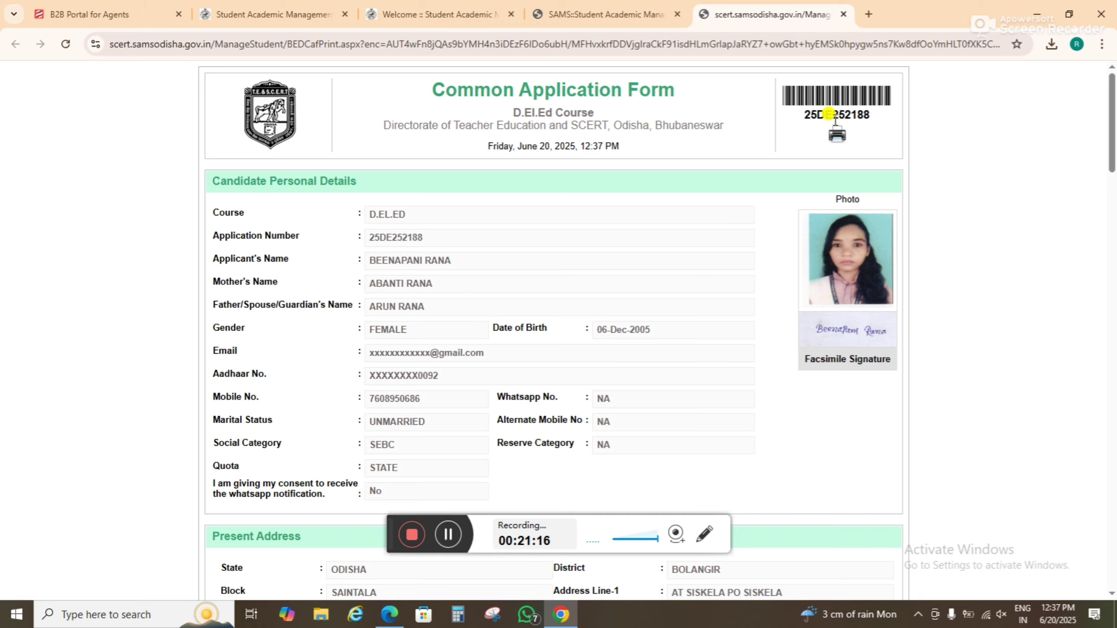
click(837, 137)
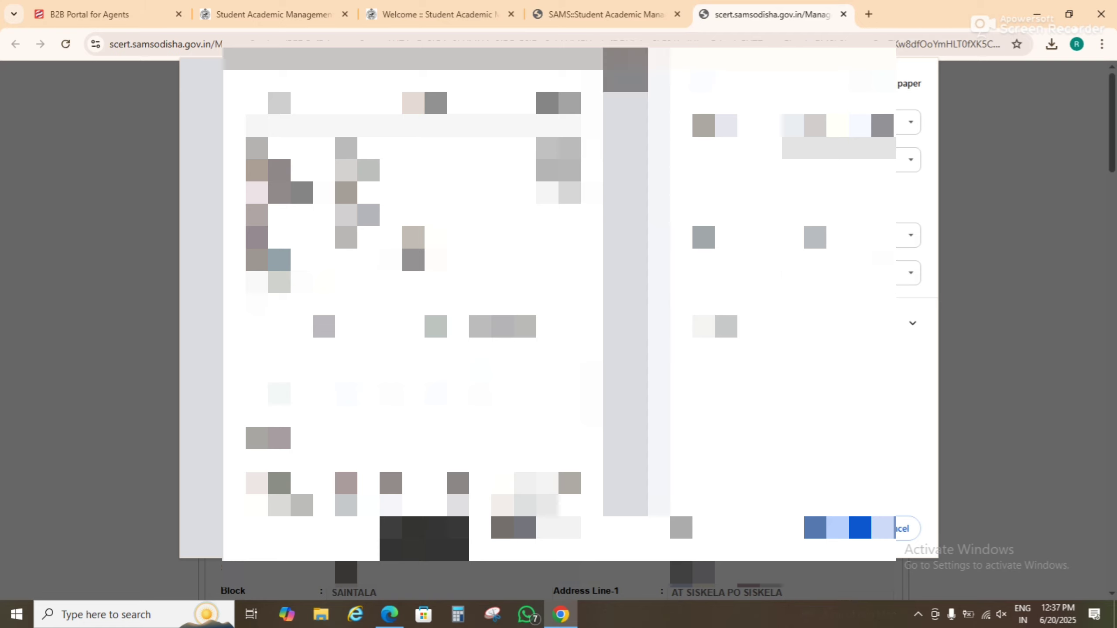
click(879, 272)
click(837, 305)
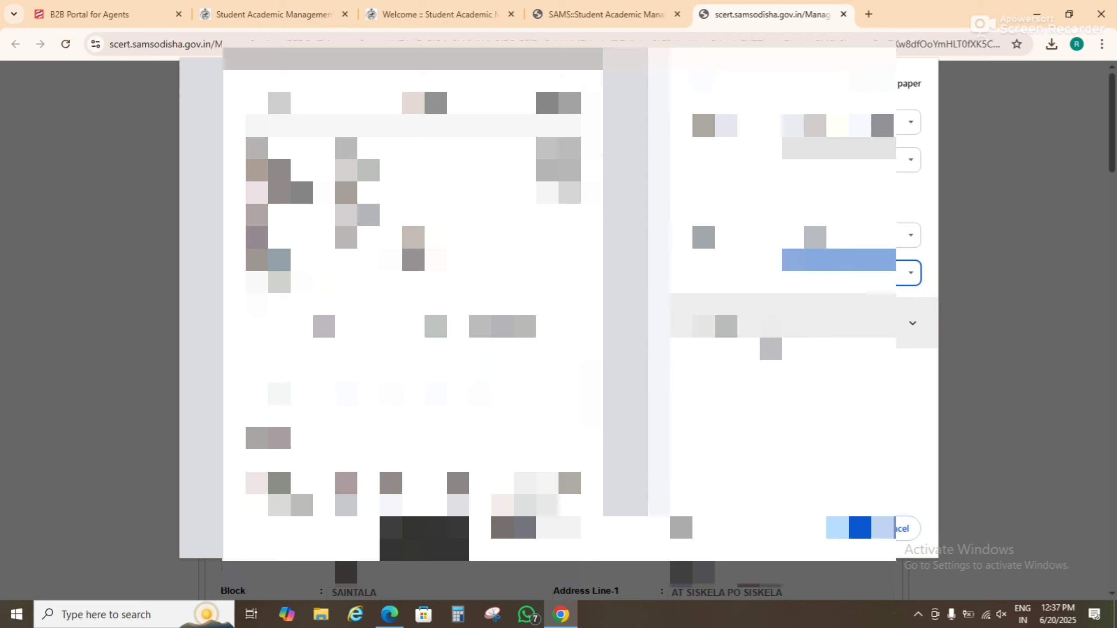